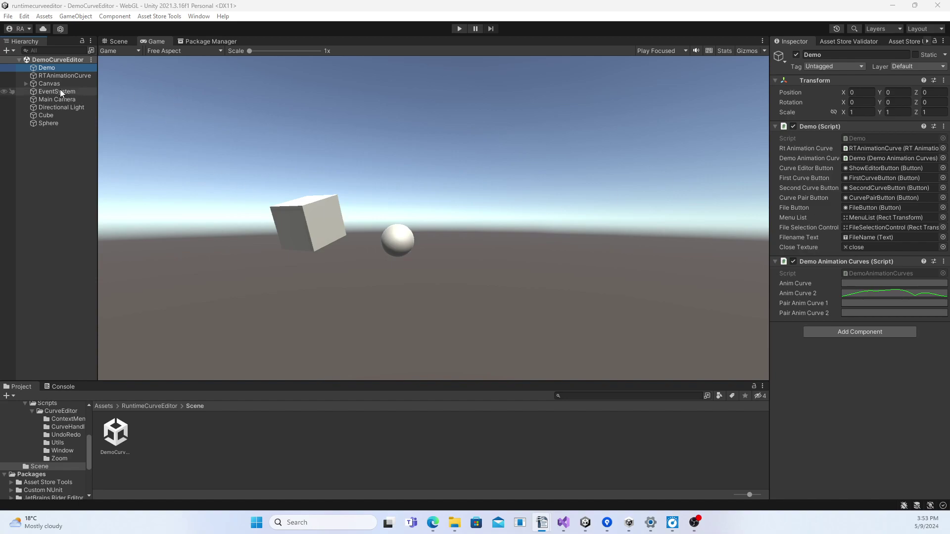
- Preview the Anim Curve 2 curve on Demo, then select the DemoCurveEditor scene asset
{"action": "left_click", "coordinate": [871, 295]}
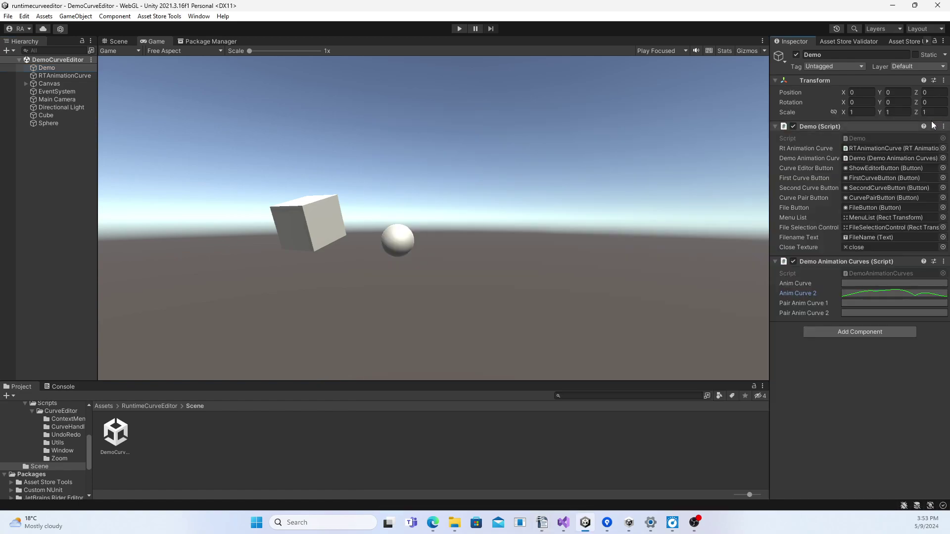
{"action": "left_click", "coordinate": [940, 116]}
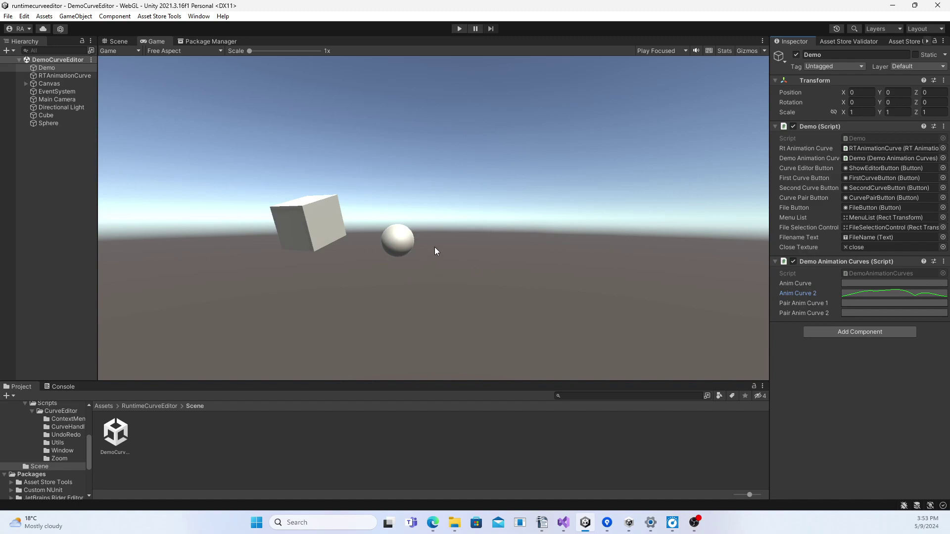
{"action": "left_click", "coordinate": [118, 434]}
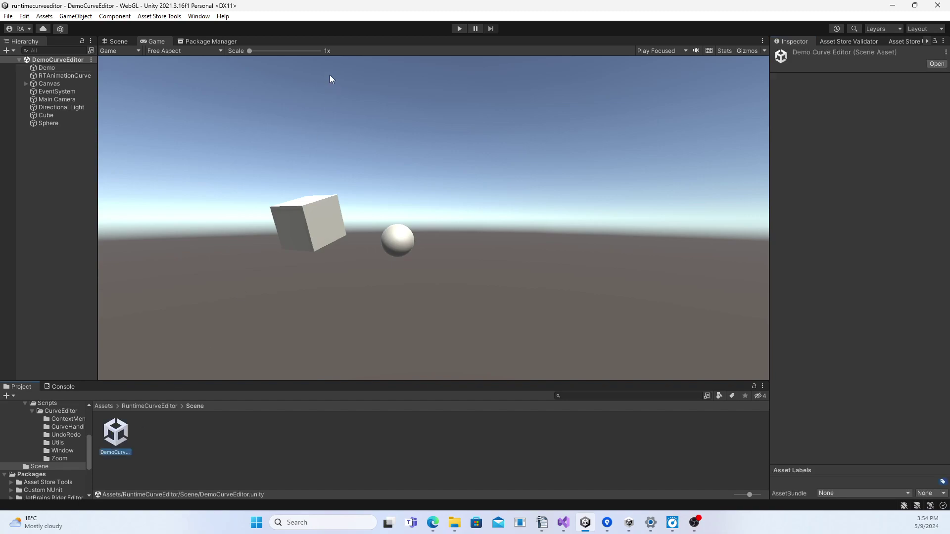
- Enter play mode and inspect Demo, RTAnimationCurve and the spawned RootCurveEditor(Clone) objects
{"action": "left_click", "coordinate": [459, 28]}
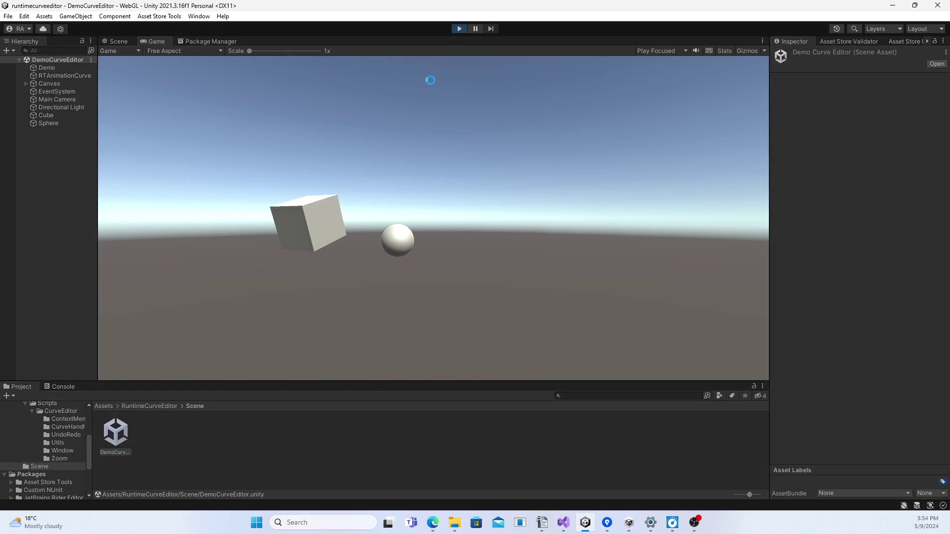
{"action": "left_click", "coordinate": [54, 68]}
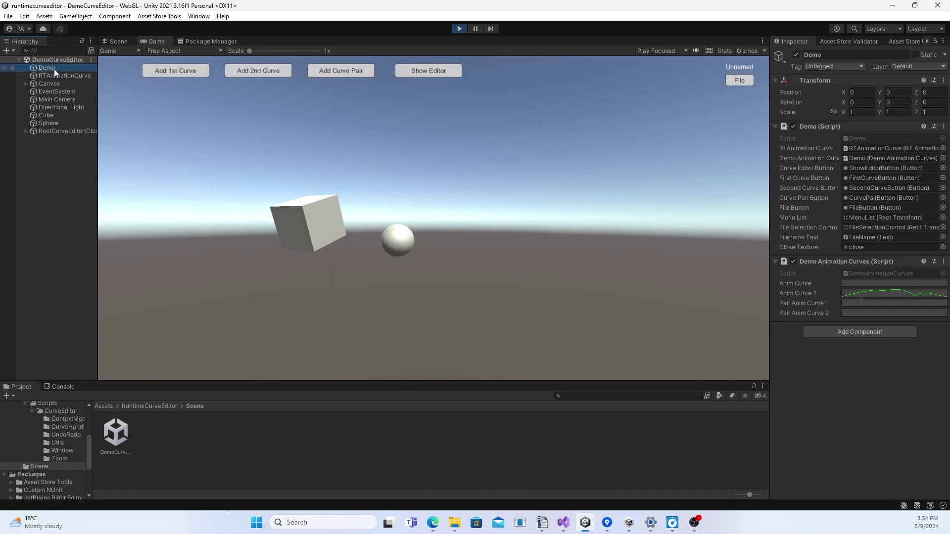
{"action": "left_click", "coordinate": [59, 76]}
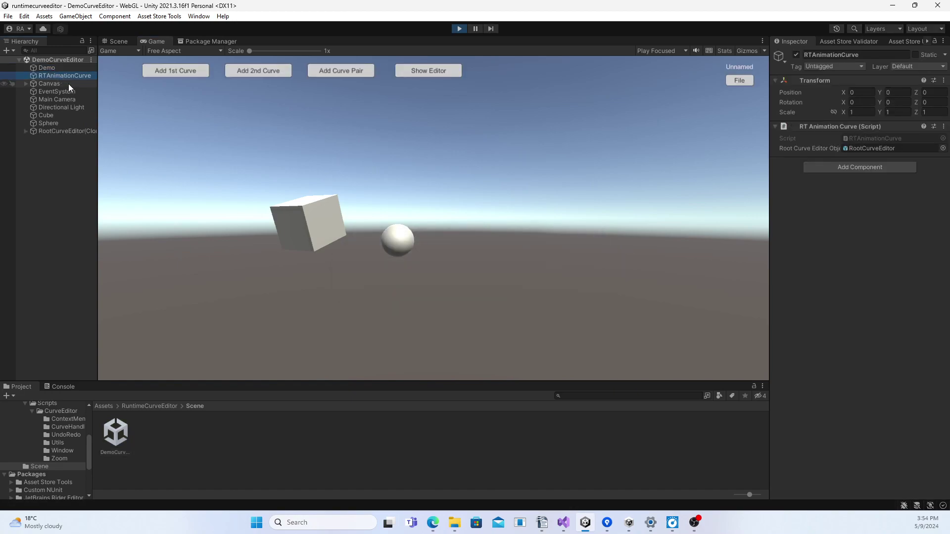
{"action": "left_click", "coordinate": [67, 132]}
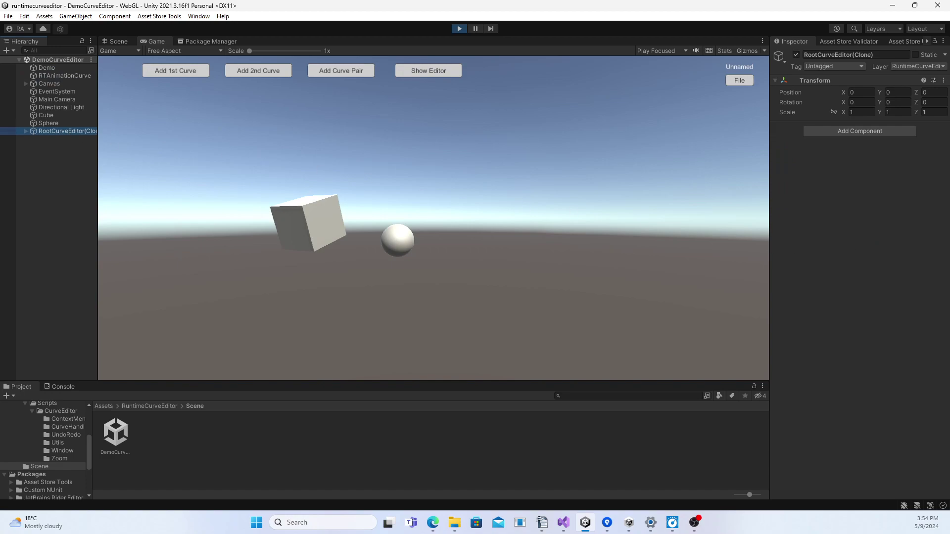
{"action": "left_click", "coordinate": [57, 67]}
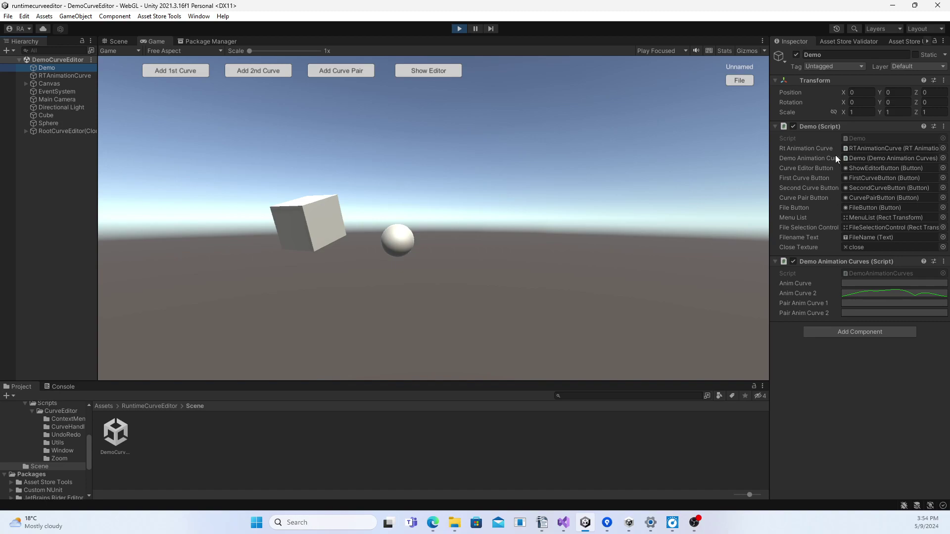
{"action": "left_click", "coordinate": [70, 76]}
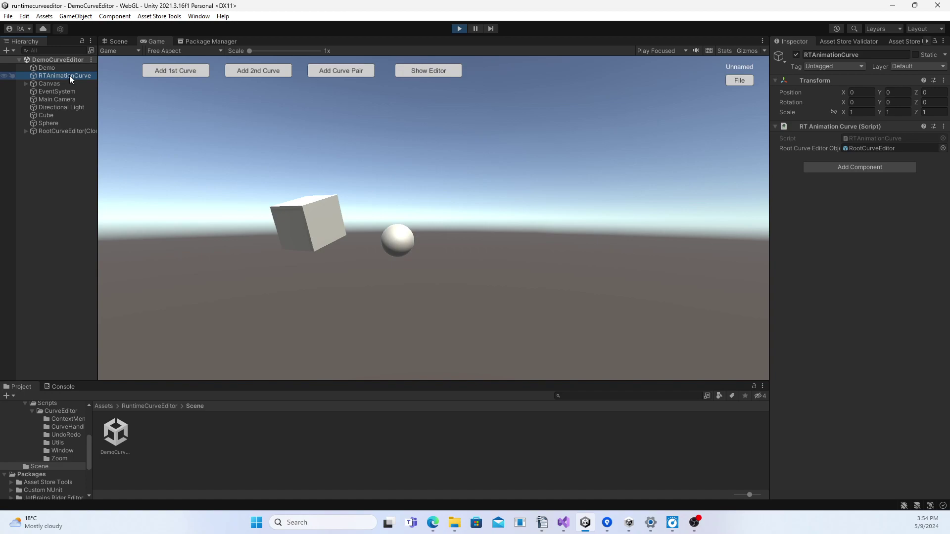
{"action": "left_click", "coordinate": [70, 130]}
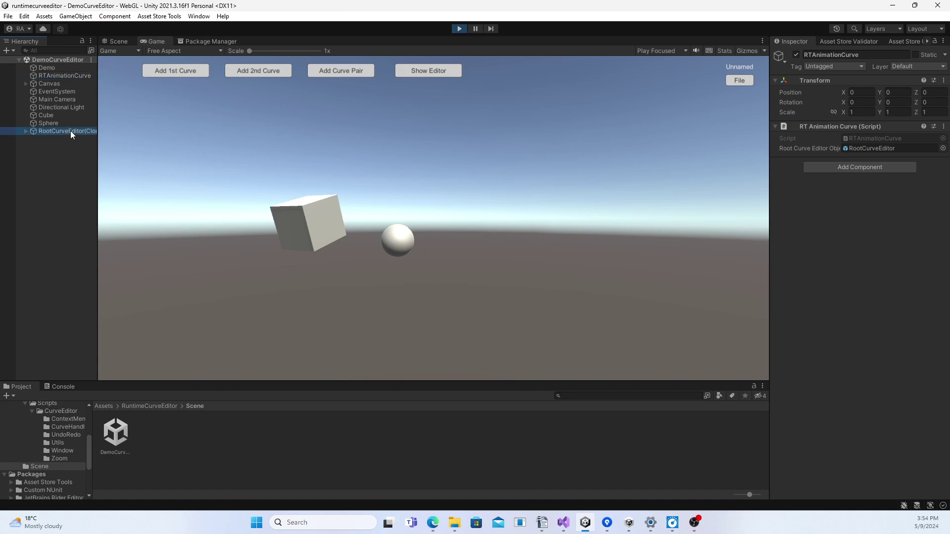
- Show the runtime Curve Editor window, moved higher and enlarged
{"action": "left_click", "coordinate": [417, 72]}
{"action": "left_click_drag", "start_coordinate": [468, 170], "coordinate": [472, 148]}
{"action": "left_click_drag", "start_coordinate": [512, 256], "coordinate": [616, 312]}
{"action": "left_click_drag", "start_coordinate": [470, 145], "coordinate": [476, 140]}
- Add the red second curve and reshape it, adding a tail key near 4.51, 0.38
{"action": "left_click", "coordinate": [240, 71]}
{"action": "left_click_drag", "start_coordinate": [438, 207], "coordinate": [428, 196]}
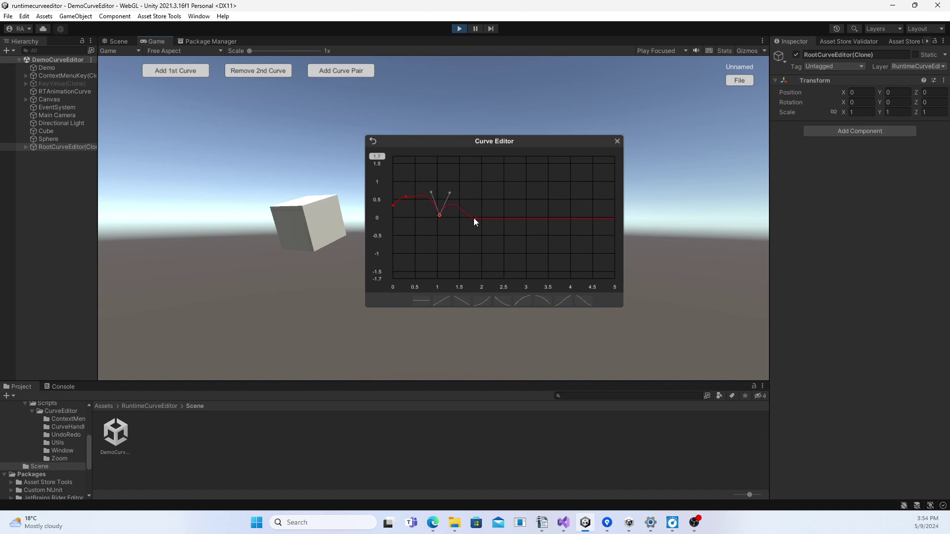
{"action": "left_click_drag", "start_coordinate": [474, 218], "coordinate": [500, 229]}
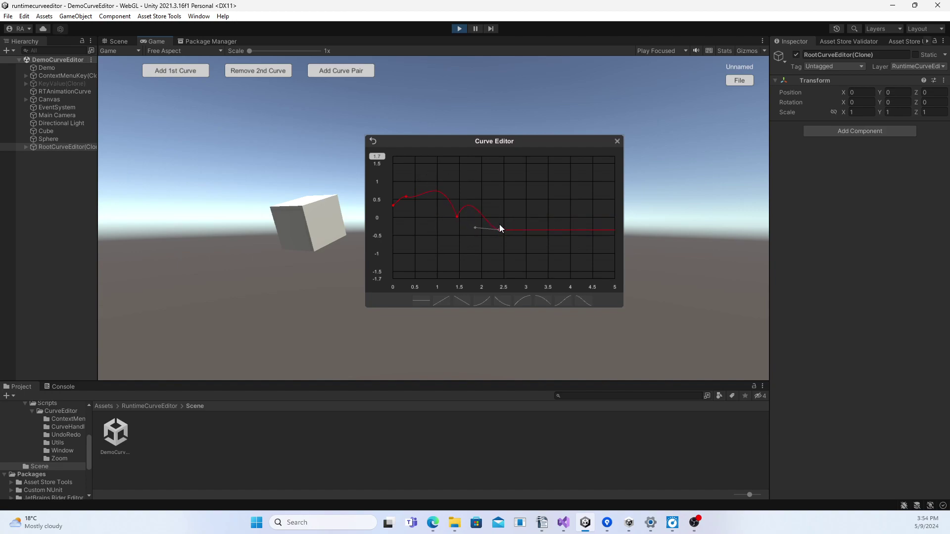
{"action": "right_click", "coordinate": [576, 231]}
{"action": "left_click", "coordinate": [614, 235]}
{"action": "left_click_drag", "start_coordinate": [577, 230], "coordinate": [594, 210]}
{"action": "left_click_drag", "start_coordinate": [500, 229], "coordinate": [531, 243]}
- Delete the starting key, set the next key to time 1, and pull its right tangent down
{"action": "right_click", "coordinate": [412, 195]}
{"action": "left_click", "coordinate": [420, 203]}
{"action": "left_click", "coordinate": [456, 216]}
{"action": "right_click", "coordinate": [456, 215]}
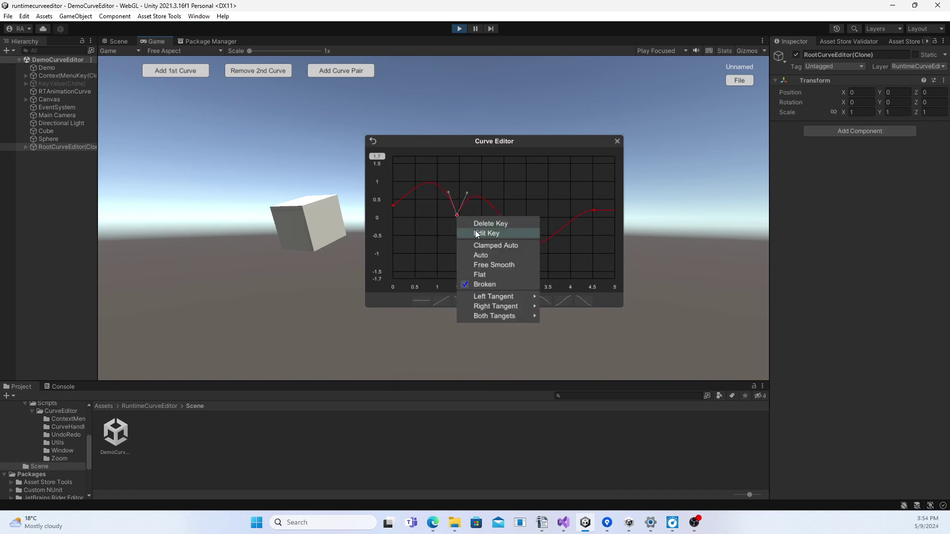
{"action": "left_click", "coordinate": [477, 233]}
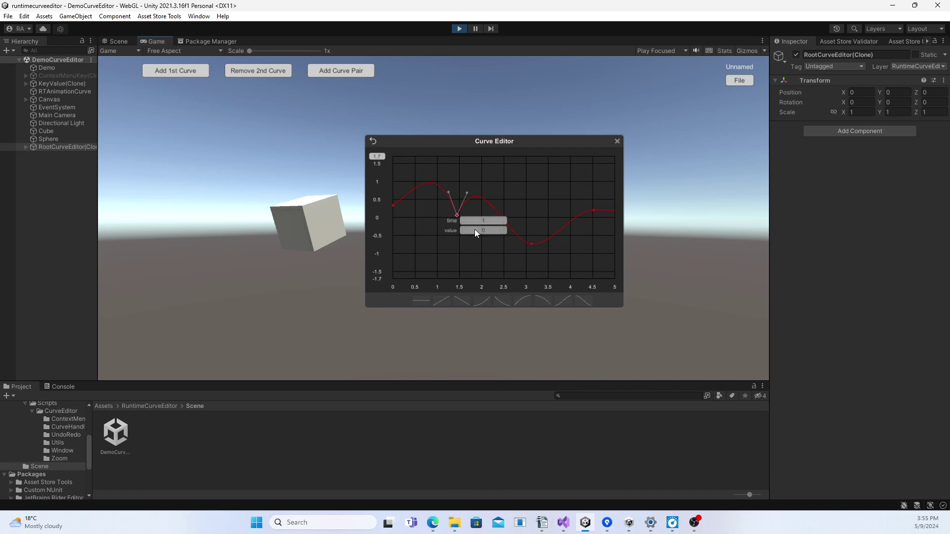
{"action": "key", "text": "Return"}
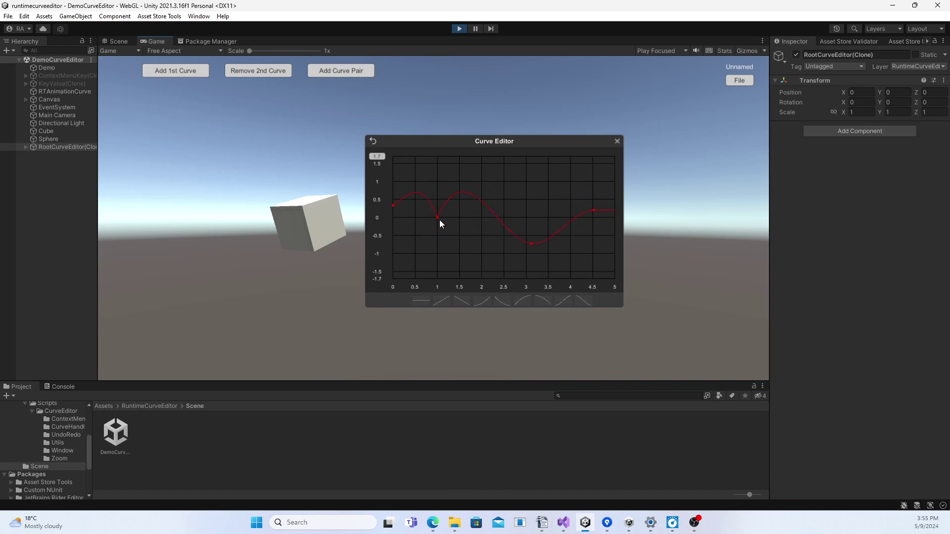
{"action": "left_click", "coordinate": [438, 218]}
{"action": "left_click_drag", "start_coordinate": [450, 197], "coordinate": [461, 219]}
- Make the time-1 key's left tangent weighted and steep, then shift two keys up-right
{"action": "right_click", "coordinate": [437, 218]}
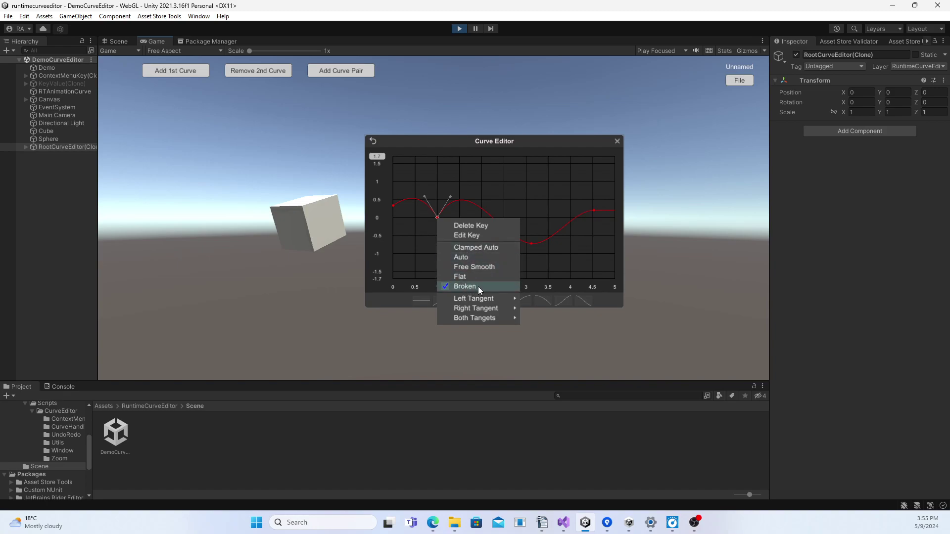
{"action": "mouse_move", "coordinate": [484, 309]}
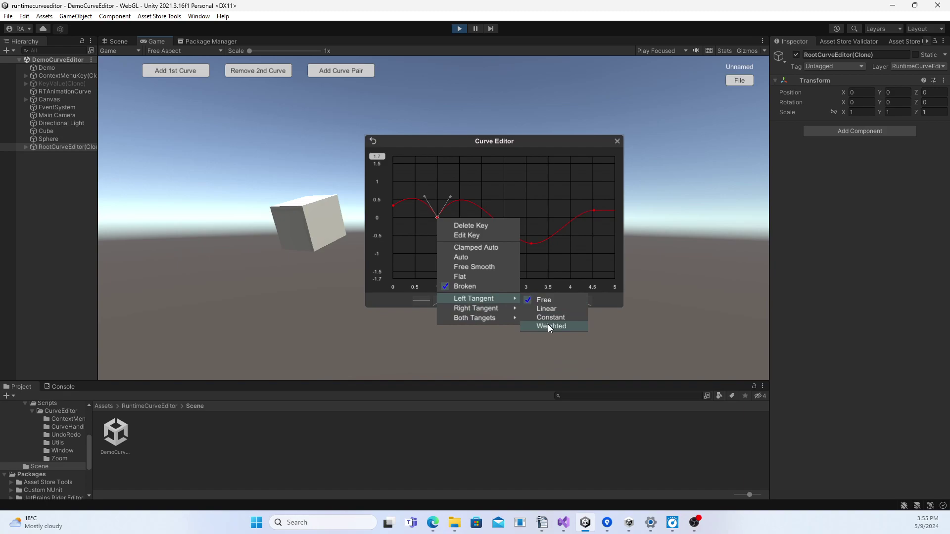
{"action": "left_click", "coordinate": [550, 327]}
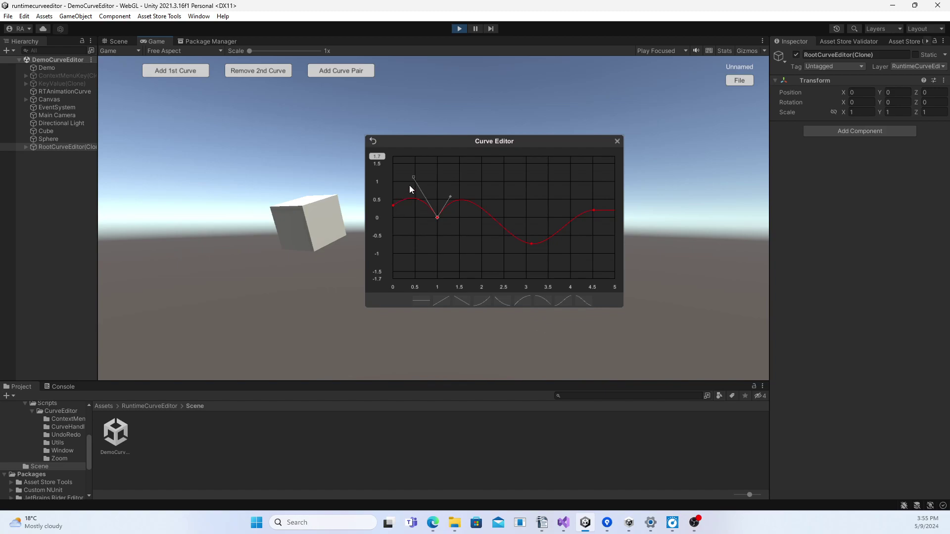
{"action": "left_click_drag", "start_coordinate": [414, 177], "coordinate": [415, 208]}
{"action": "left_click_drag", "start_coordinate": [428, 194], "coordinate": [407, 182]}
{"action": "left_click_drag", "start_coordinate": [423, 185], "coordinate": [563, 271]}
{"action": "left_click_drag", "start_coordinate": [518, 231], "coordinate": [538, 208]}
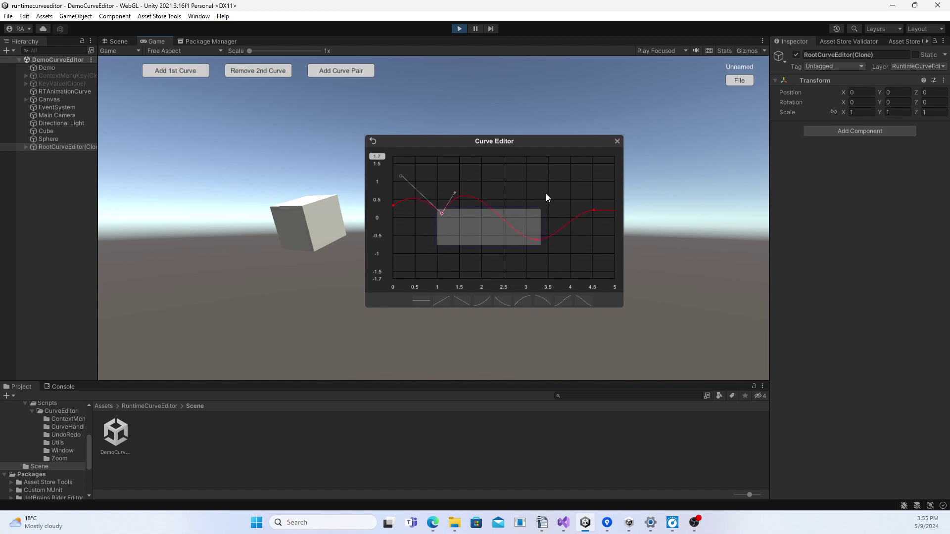
- Deselect the keys, zoom and pan the graph, then reframe it to the whole curve
{"action": "left_click", "coordinate": [544, 197]}
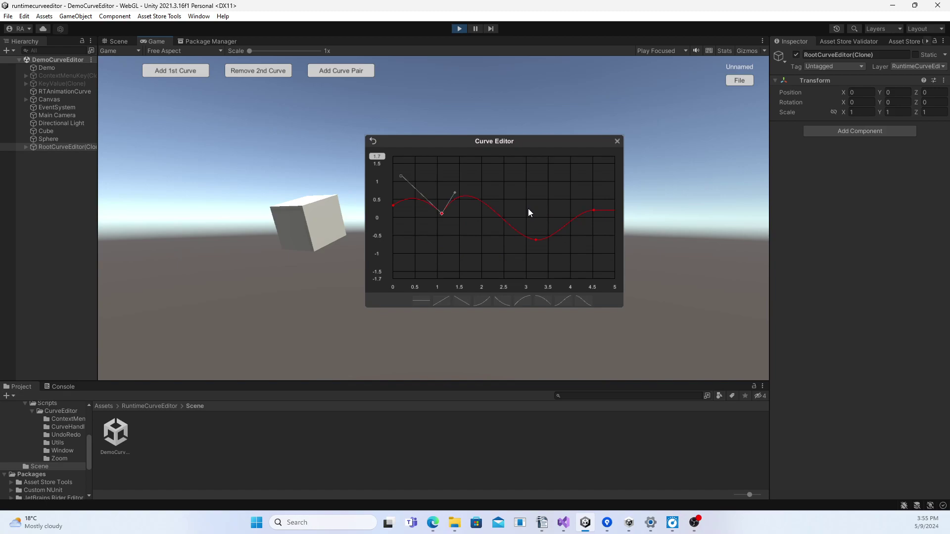
{"action": "scroll", "coordinate": [530, 213], "scroll_direction": "up", "scroll_amount": 4}
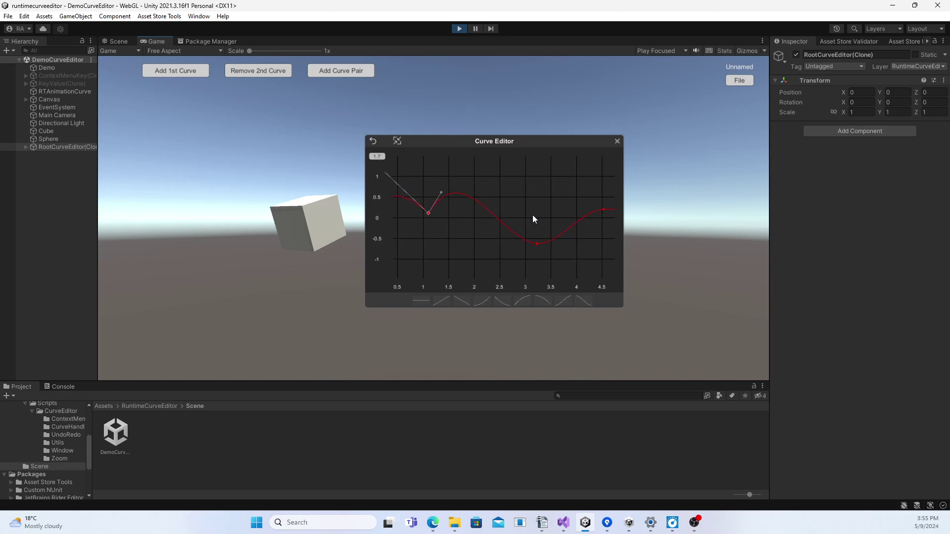
{"action": "middle_click_drag", "start_coordinate": [532, 215], "coordinate": [554, 206]}
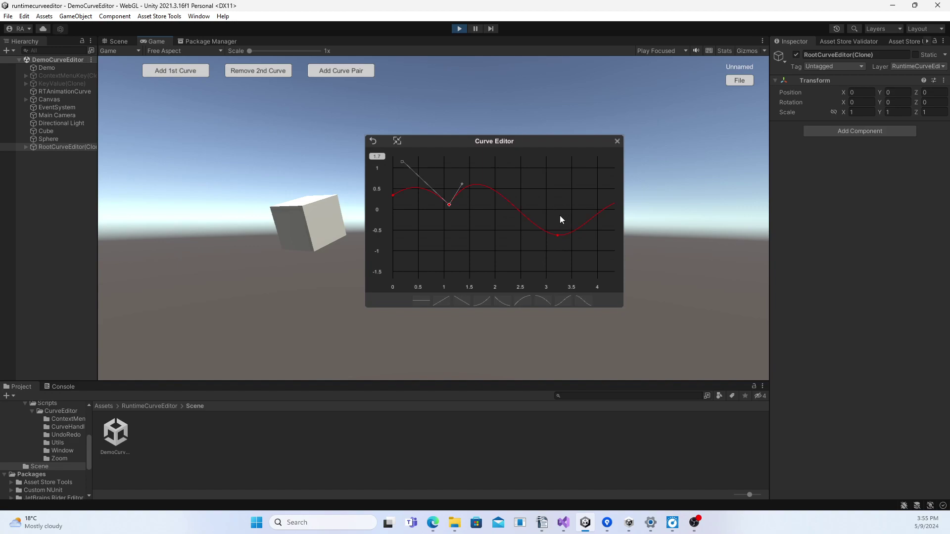
{"action": "left_click", "coordinate": [396, 142]}
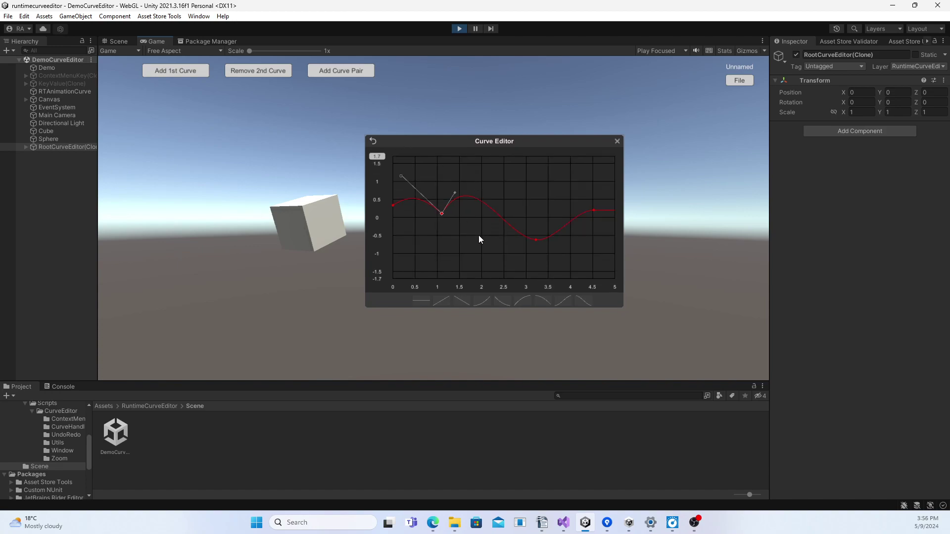
- Undo the last key edit, then redo it
{"action": "left_click", "coordinate": [373, 140]}
{"action": "left_click", "coordinate": [373, 141]}
{"action": "left_click", "coordinate": [385, 141]}
{"action": "left_click", "coordinate": [385, 141]}
- Add a green curve pair raised to about 5, with new keys on upper and lower curves
{"action": "left_click", "coordinate": [350, 70]}
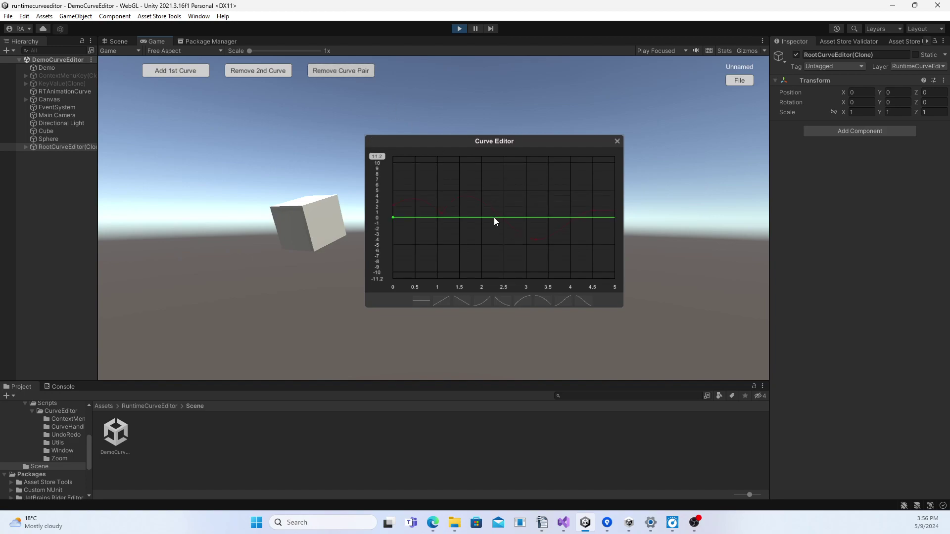
{"action": "left_click_drag", "start_coordinate": [513, 217], "coordinate": [558, 177]}
{"action": "right_click", "coordinate": [540, 193]}
{"action": "left_click", "coordinate": [549, 193]}
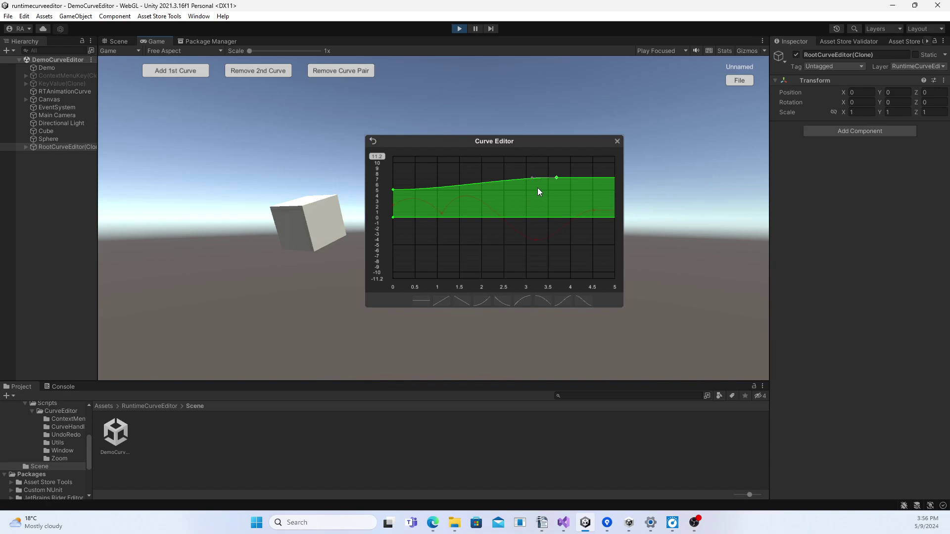
{"action": "mouse_move", "coordinate": [531, 178]}
{"action": "left_mouse_down"}
{"action": "mouse_move", "coordinate": [537, 200]}
{"action": "mouse_move", "coordinate": [534, 185]}
{"action": "left_mouse_up"}
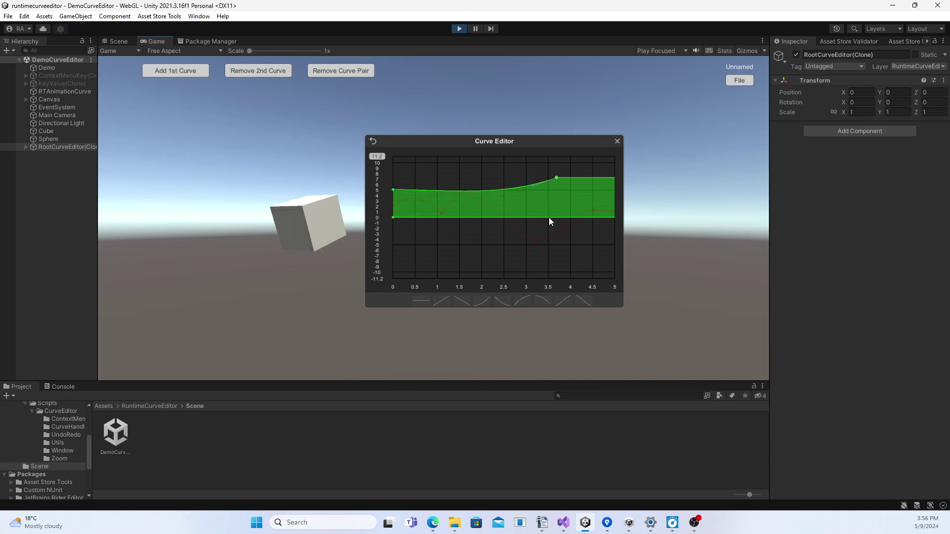
{"action": "left_click_drag", "start_coordinate": [543, 218], "coordinate": [575, 193]}
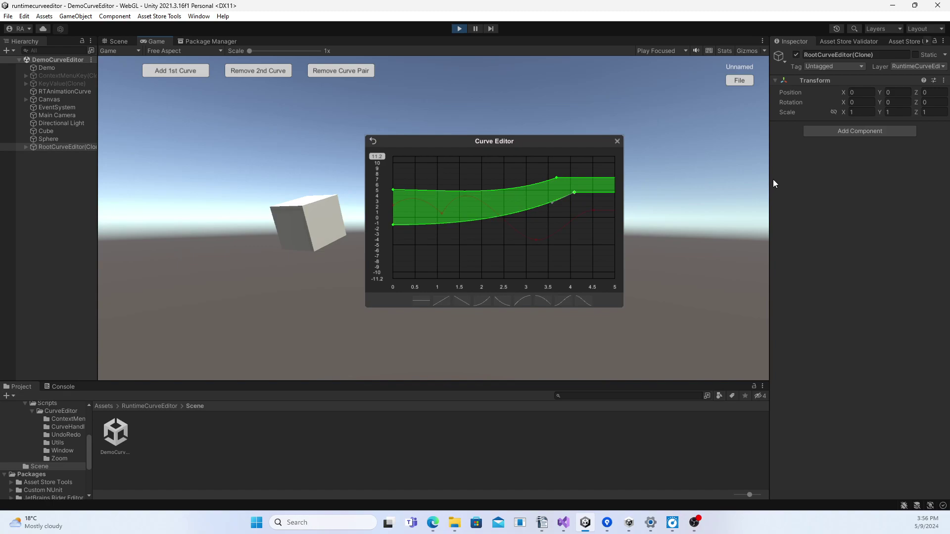
- Save the curves as test3, overwriting the existing file
{"action": "left_click", "coordinate": [739, 82]}
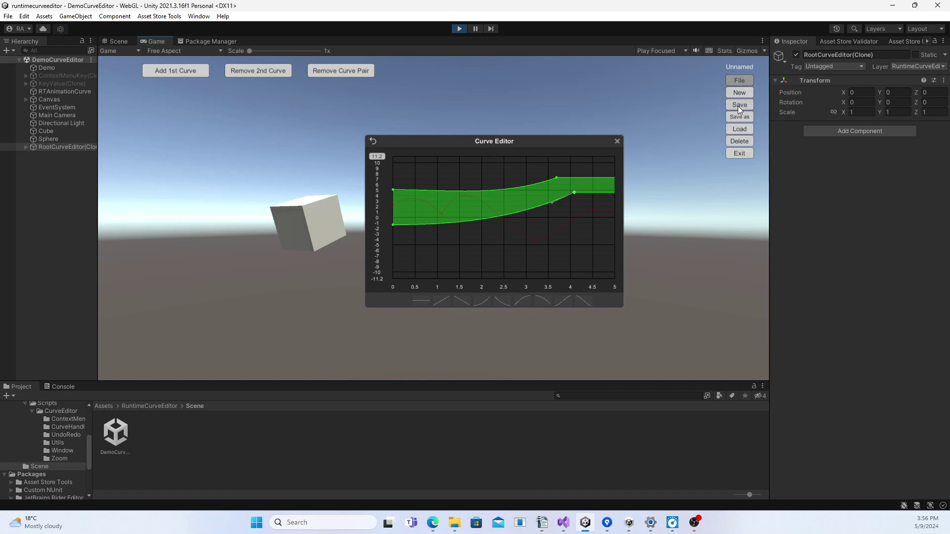
{"action": "left_click", "coordinate": [739, 105]}
{"action": "left_click", "coordinate": [646, 144]}
{"action": "left_click", "coordinate": [659, 228]}
{"action": "left_click", "coordinate": [549, 186]}
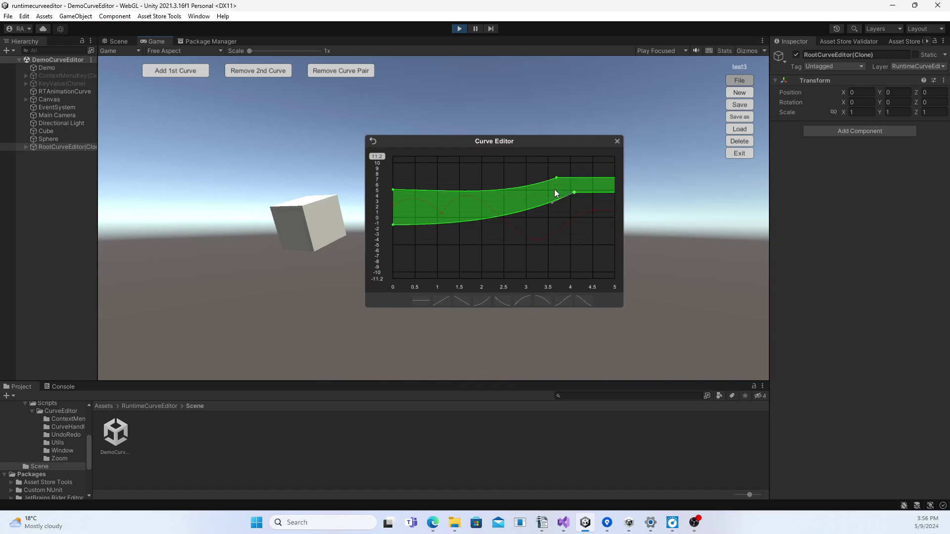
- Load the test1 curve file and zoom and pan around its graph
{"action": "left_click", "coordinate": [740, 130]}
{"action": "left_click", "coordinate": [648, 119]}
{"action": "left_click", "coordinate": [664, 226]}
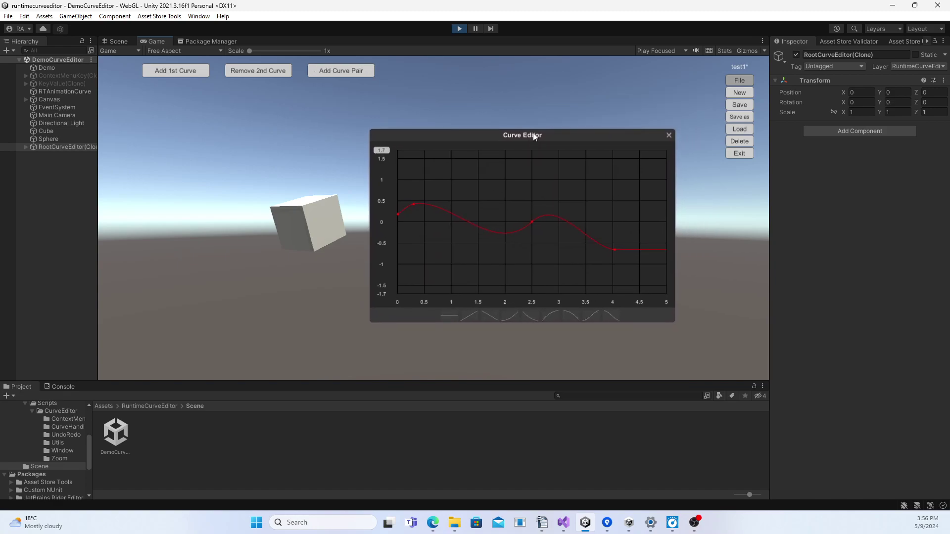
{"action": "mouse_move", "coordinate": [534, 136]}
{"action": "left_mouse_down"}
{"action": "mouse_move", "coordinate": [558, 127]}
{"action": "mouse_move", "coordinate": [533, 128]}
{"action": "mouse_move", "coordinate": [504, 158]}
{"action": "mouse_move", "coordinate": [554, 157]}
{"action": "mouse_move", "coordinate": [520, 142]}
{"action": "mouse_move", "coordinate": [575, 147]}
{"action": "mouse_move", "coordinate": [522, 139]}
{"action": "left_mouse_up"}
{"action": "scroll", "coordinate": [563, 261], "scroll_direction": "up", "scroll_amount": 2}
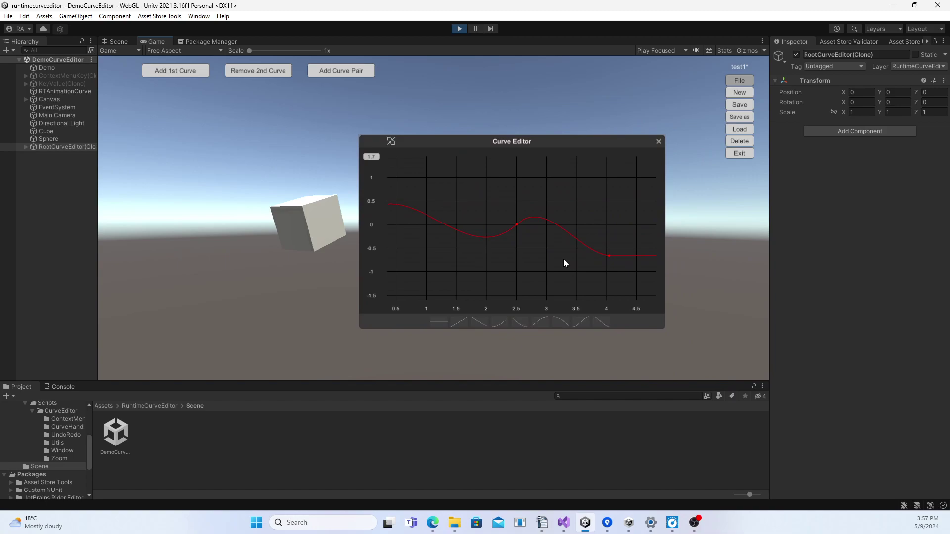
{"action": "middle_click_drag", "start_coordinate": [562, 260], "coordinate": [595, 266]}
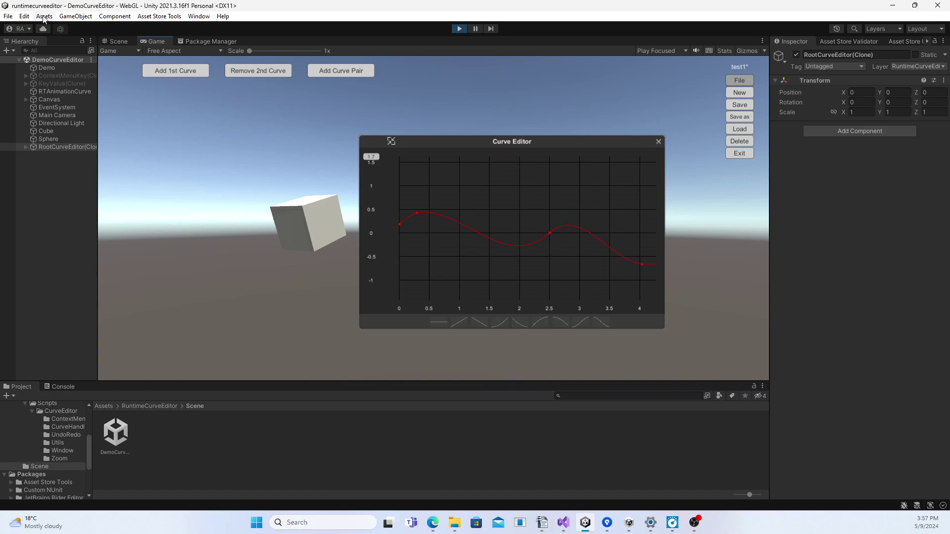
{"action": "left_click", "coordinate": [24, 16]}
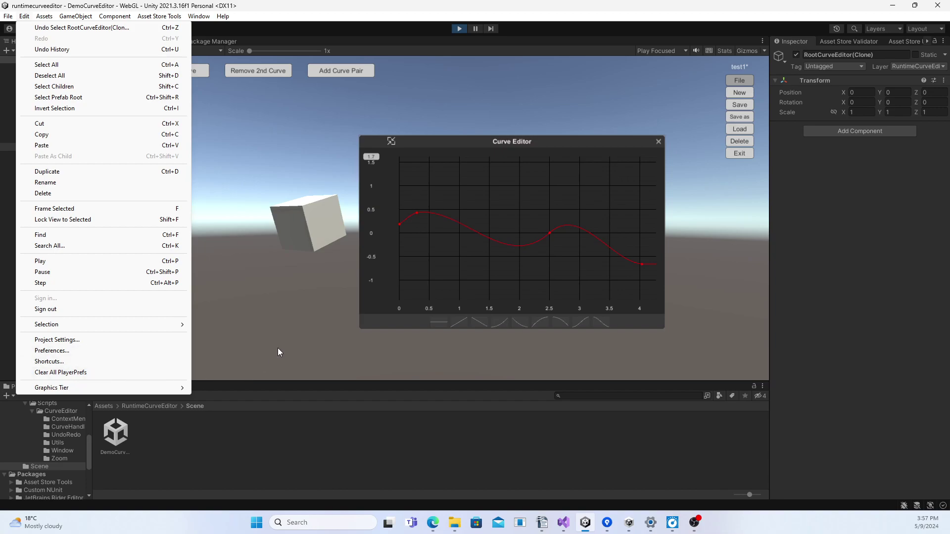
{"action": "left_click", "coordinate": [456, 140]}
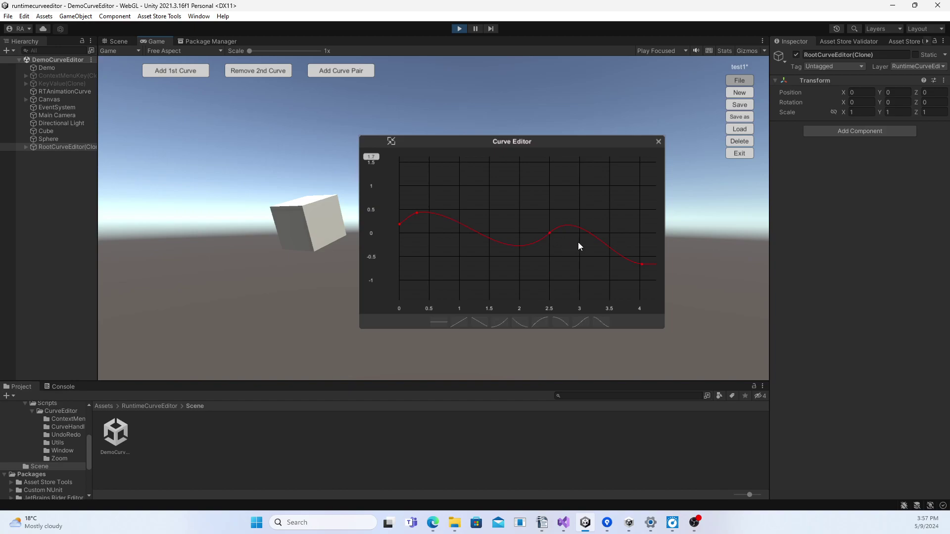
{"action": "mouse_move", "coordinate": [551, 140]}
{"action": "left_mouse_down"}
{"action": "mouse_move", "coordinate": [597, 148]}
{"action": "mouse_move", "coordinate": [559, 141]}
{"action": "left_mouse_up"}
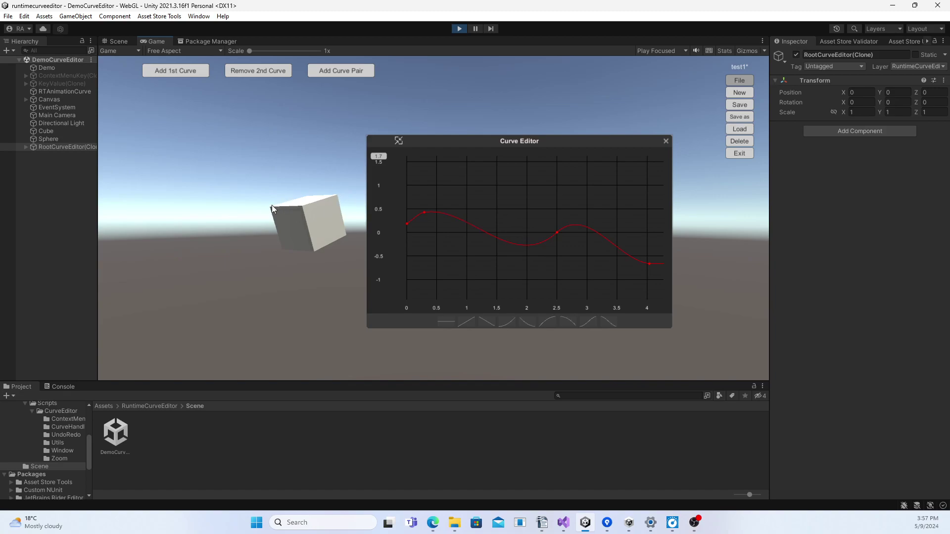
- View Main Camera, then expand RootCurveEditor(Clone) and select its CameraCurve child
{"action": "left_click", "coordinate": [51, 115]}
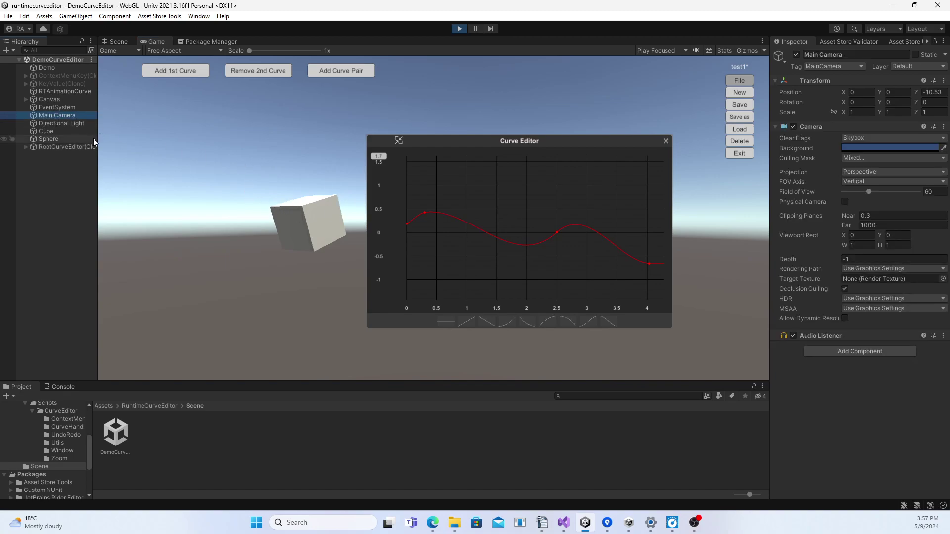
{"action": "left_click", "coordinate": [55, 148]}
{"action": "left_click", "coordinate": [26, 147]}
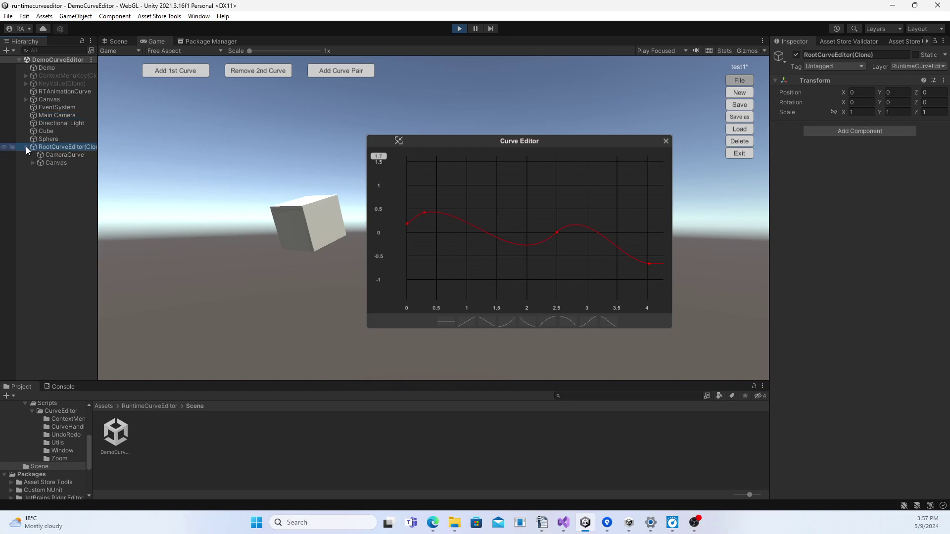
{"action": "left_click", "coordinate": [57, 155]}
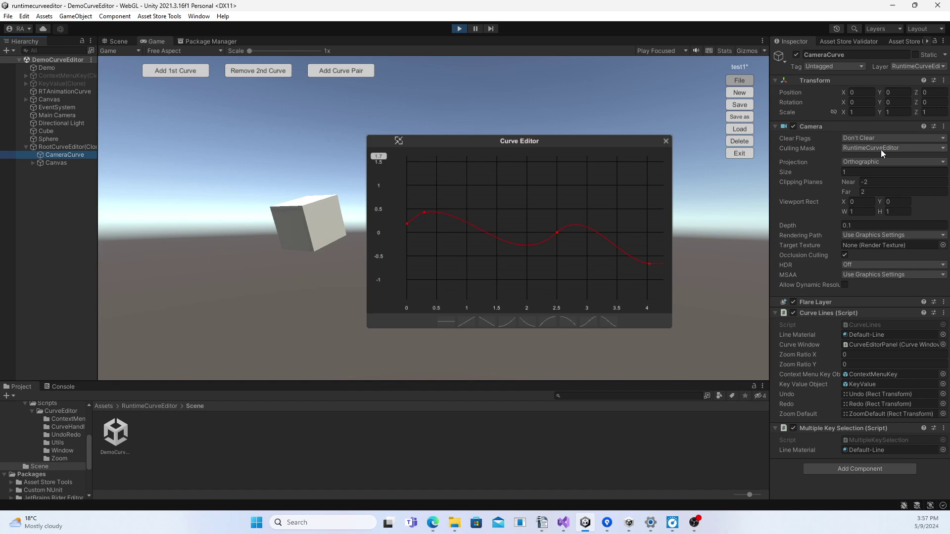
- Confirm CameraCurve is on, and its camera renders only, the RuntimeCurveEditor layer
{"action": "left_click", "coordinate": [884, 147]}
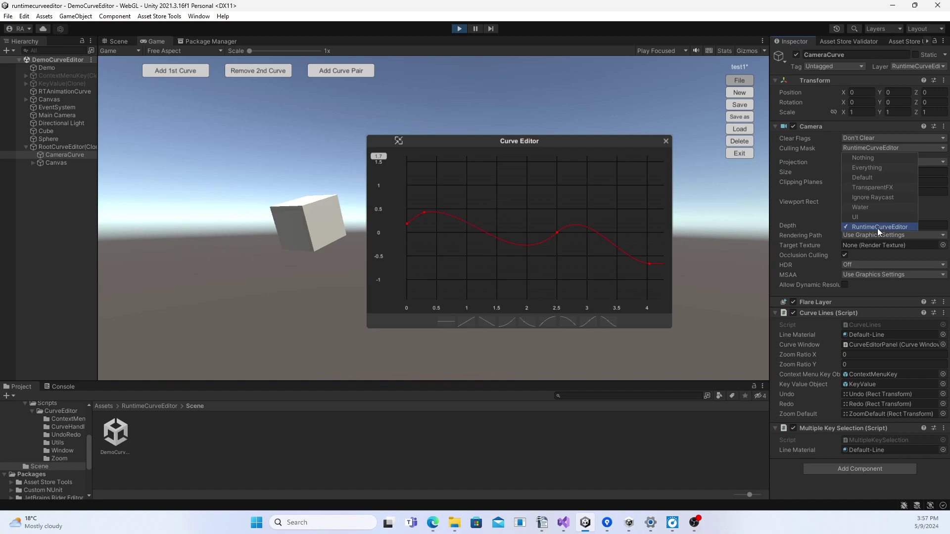
{"action": "left_click", "coordinate": [933, 66]}
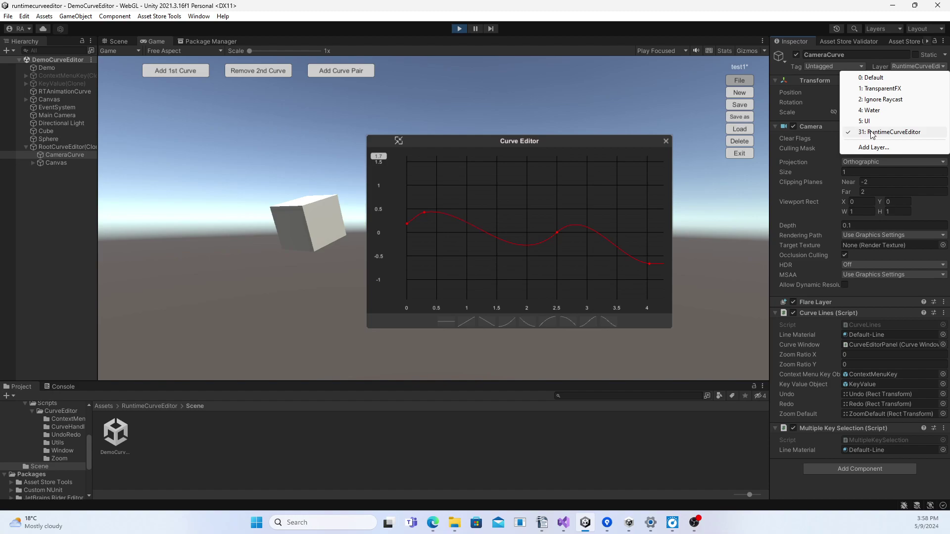
{"action": "left_click", "coordinate": [711, 29]}
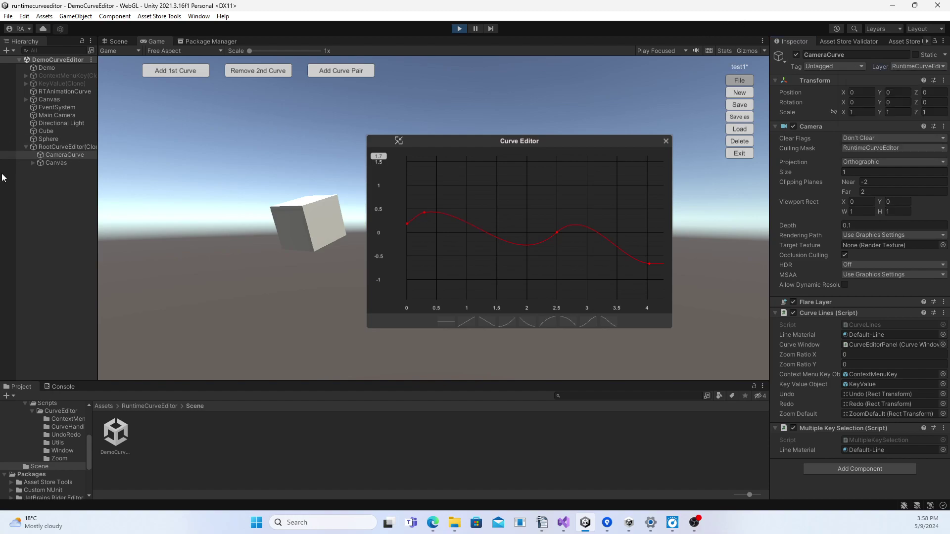
{"action": "left_click", "coordinate": [53, 117]}
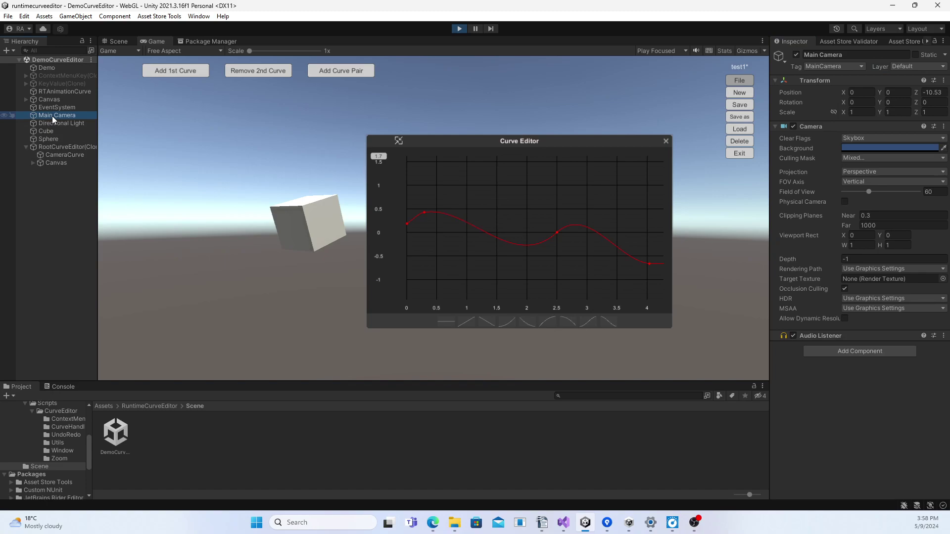
{"action": "left_click", "coordinate": [869, 159]}
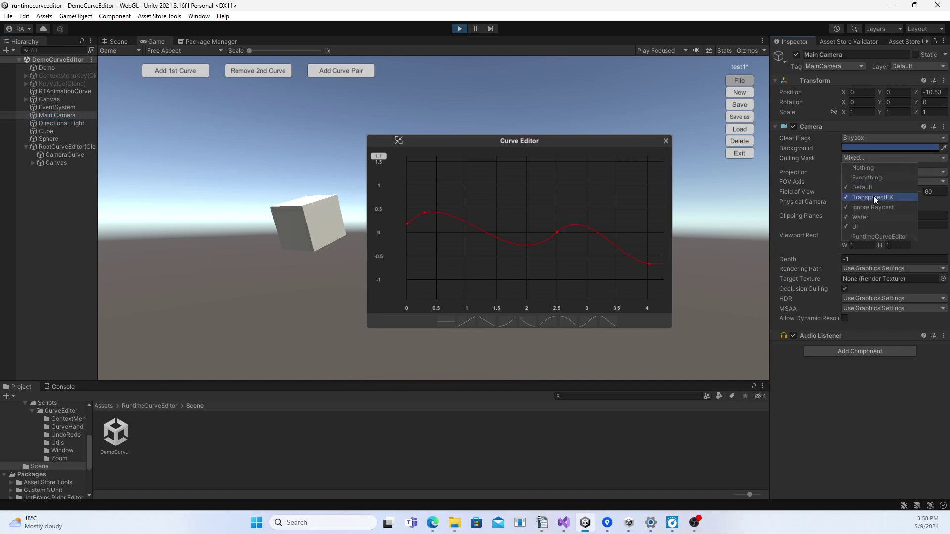
{"action": "left_click", "coordinate": [871, 236]}
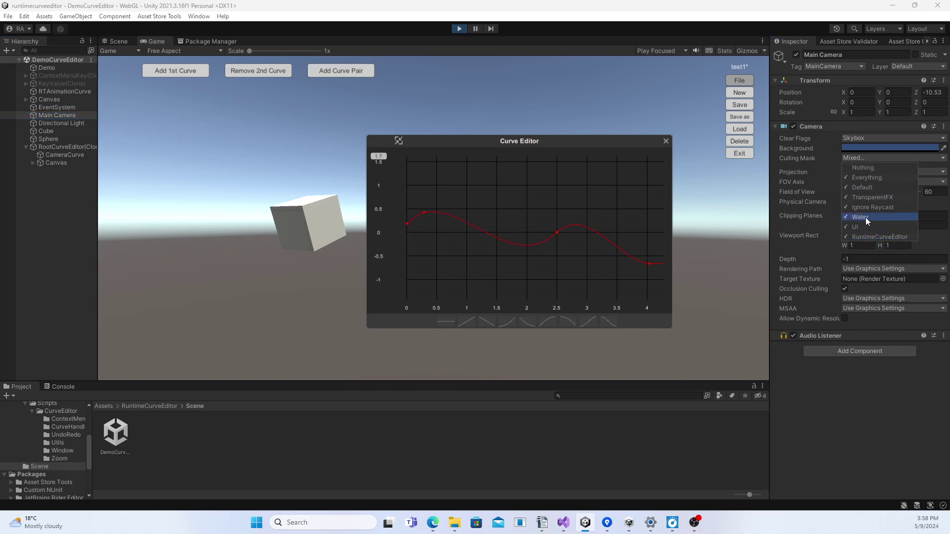
{"action": "left_click", "coordinate": [542, 144]}
{"action": "left_click_drag", "start_coordinate": [544, 143], "coordinate": [694, 262]}
{"action": "left_click_drag", "start_coordinate": [599, 192], "coordinate": [489, 137]}
{"action": "left_click", "coordinate": [858, 159]}
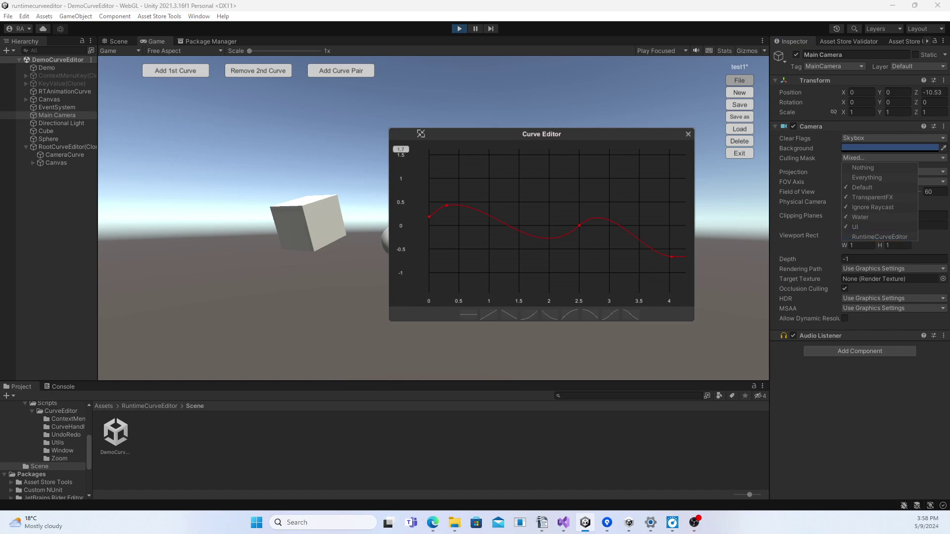
{"action": "left_click_drag", "start_coordinate": [553, 135], "coordinate": [590, 149]}
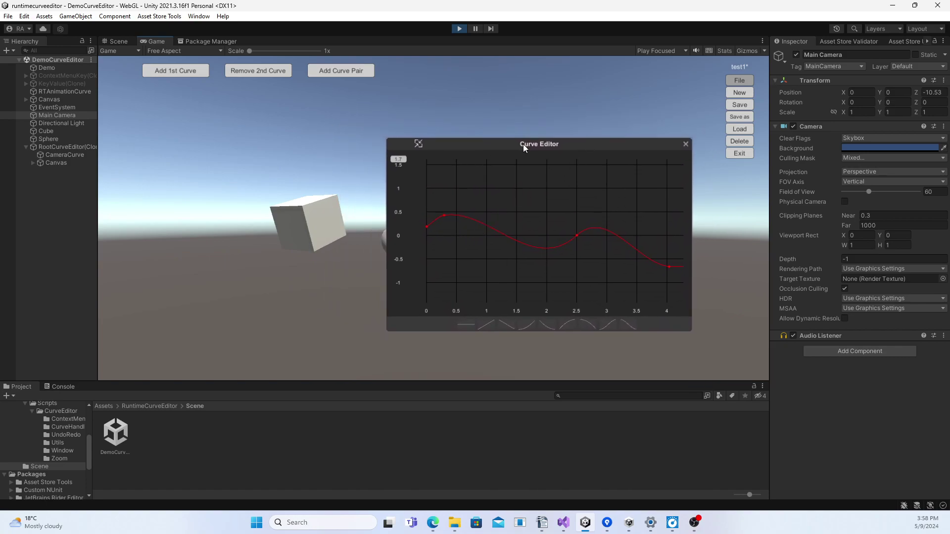
{"action": "left_click_drag", "start_coordinate": [523, 144], "coordinate": [484, 121]}
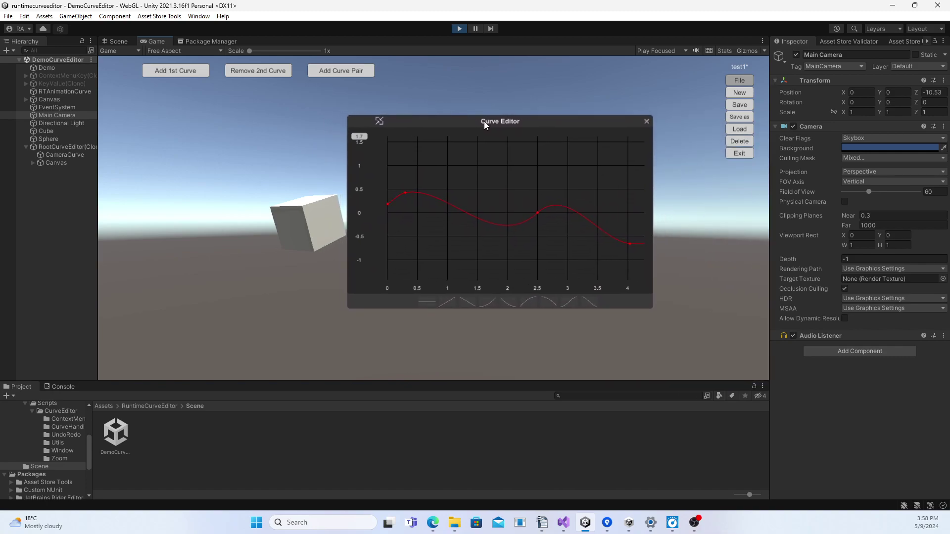